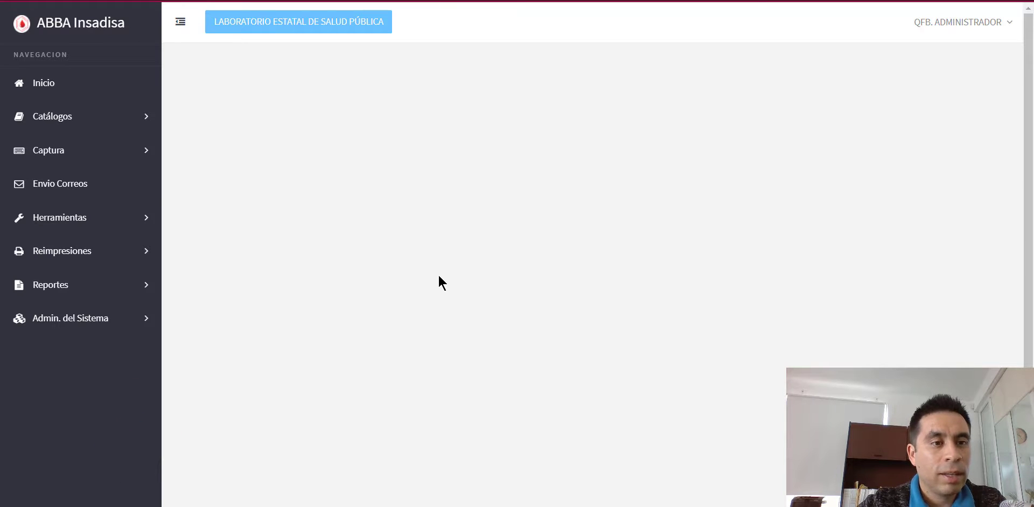
Open the e-mail sending settings to examine the sender configuration and the results message template.
click(100, 186)
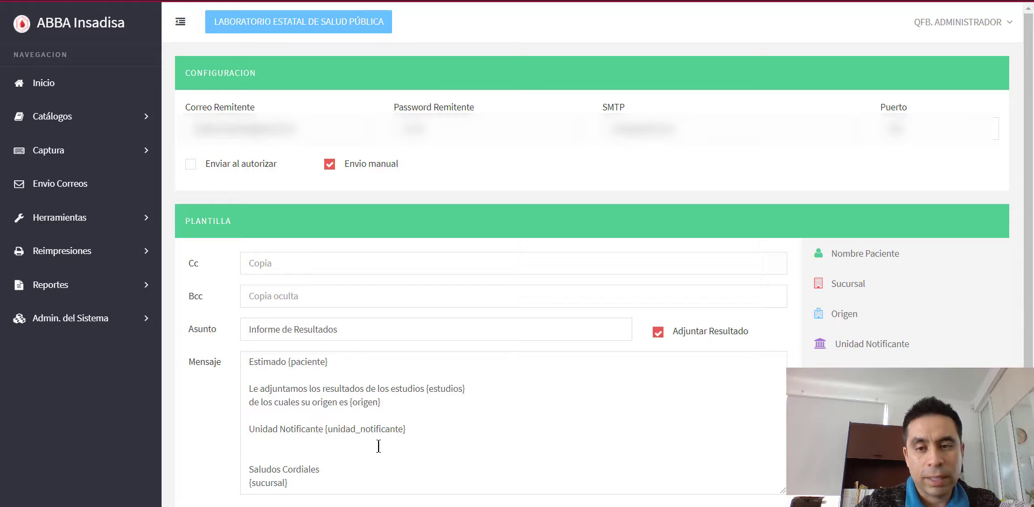
Open the sample reception form and set the folio's origin to the matching JURISDICCIÓN SANITARIA I entry.
click(52, 150)
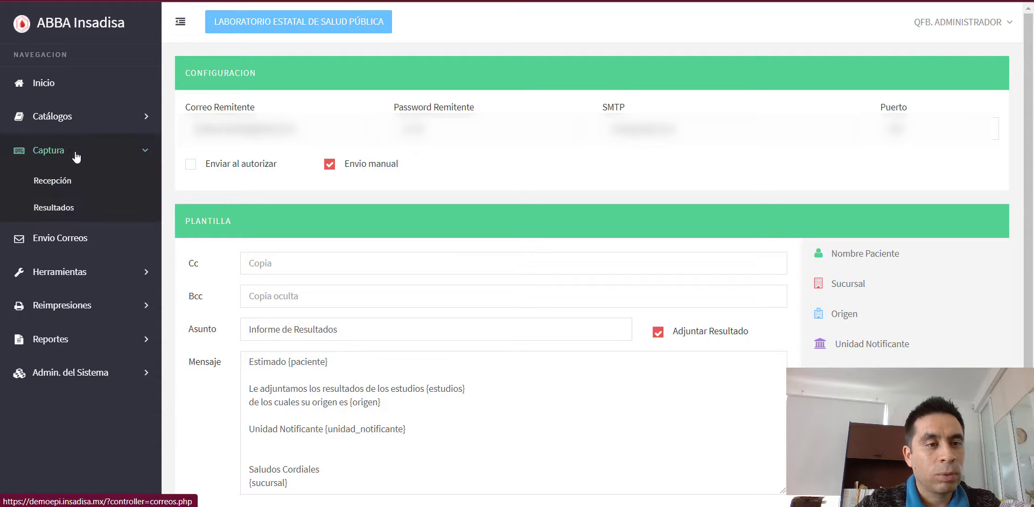
click(71, 183)
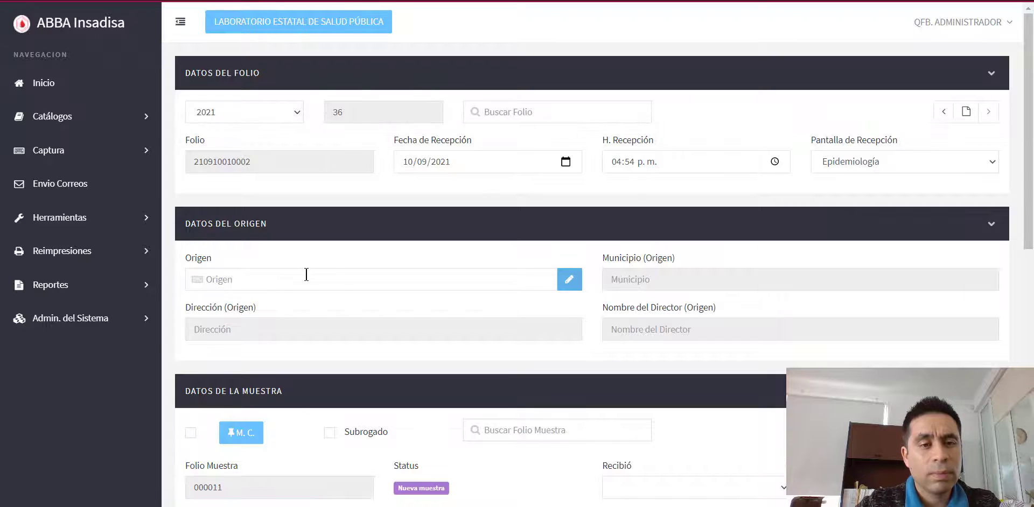
click(308, 274)
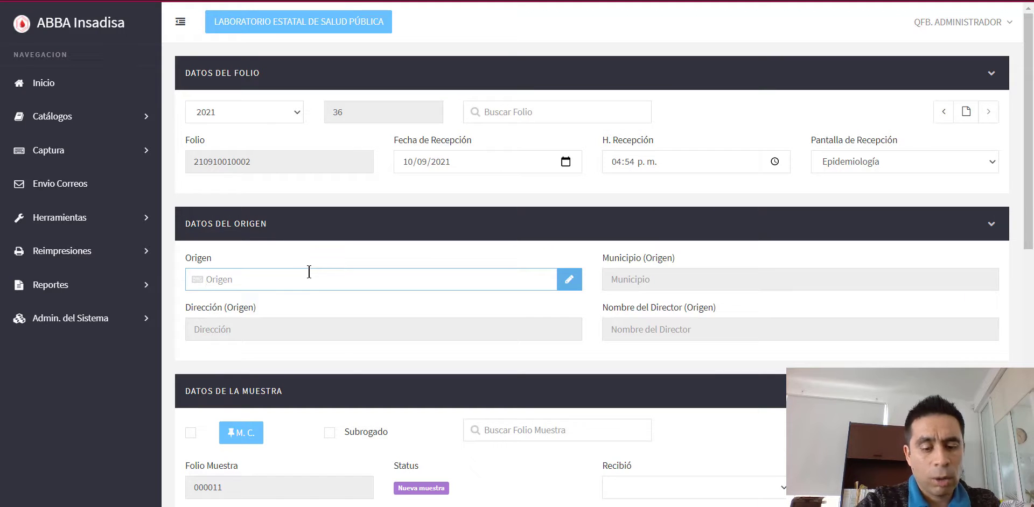
text(ju)
key(Down)
key(Return)
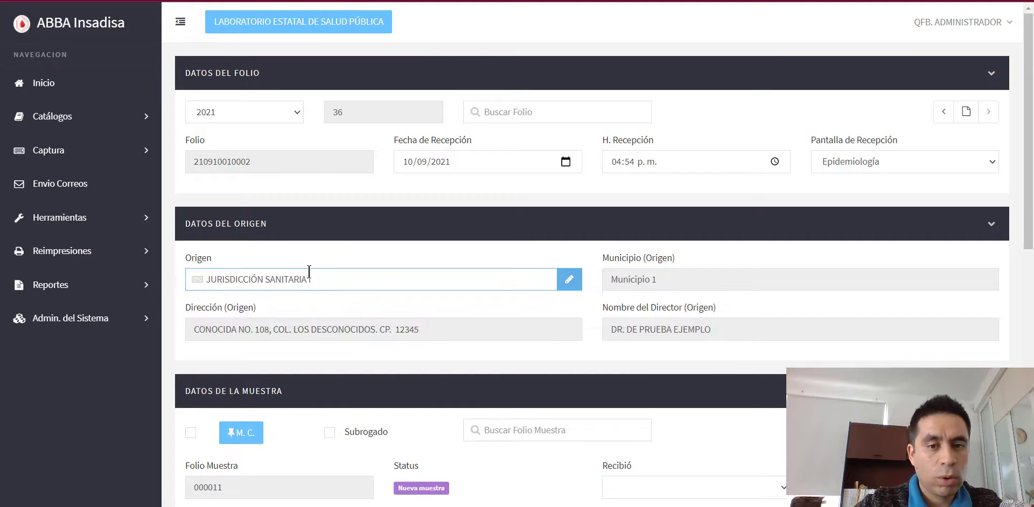
Set the sample's notifying unit to HOSPITAL GENERAL DE PRUEBA.
drag(1026, 187, 1026, 320)
click(330, 251)
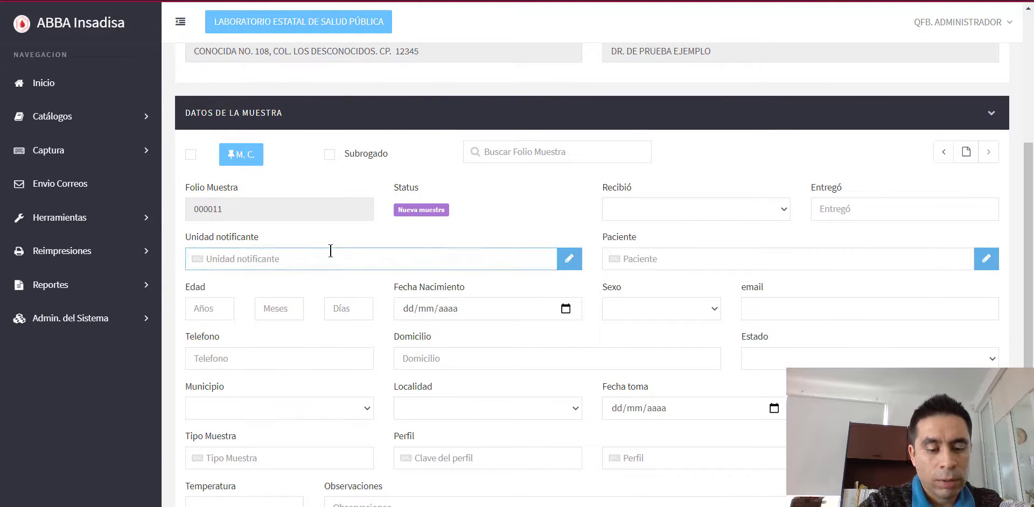
text(hos)
key(Down)
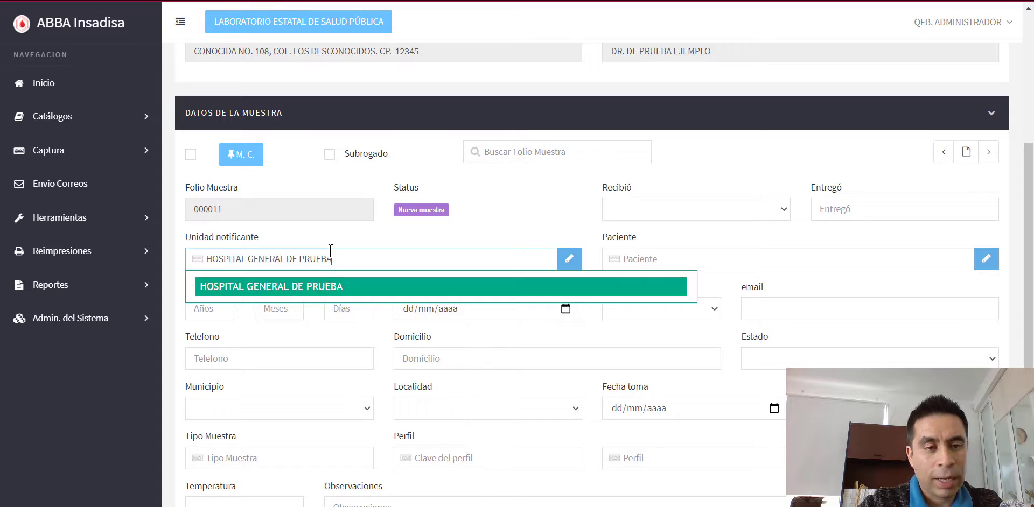
key(Return)
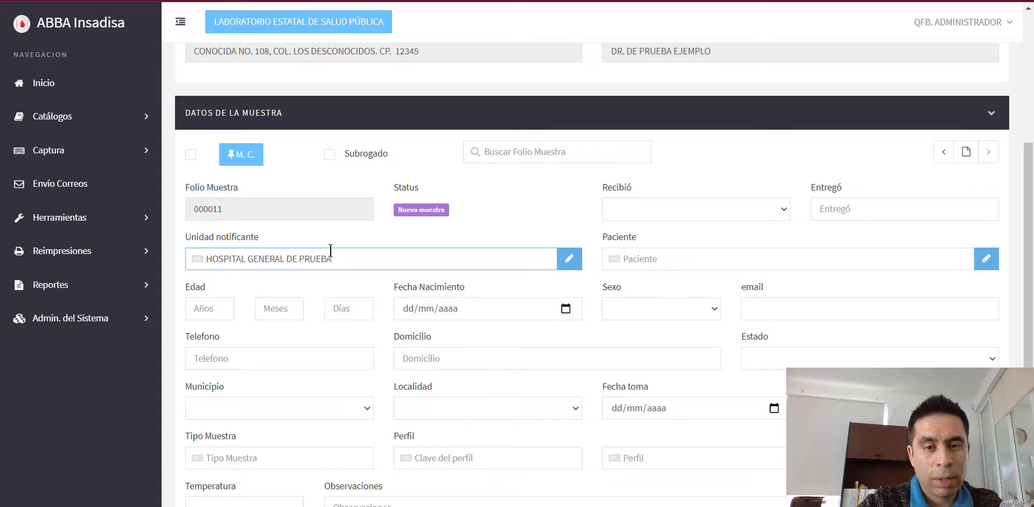
Enter the patient's full name in capital letters in the sample data.
click(657, 260)
key(Caps_Lock)
text(CRISTIANO RONAL)
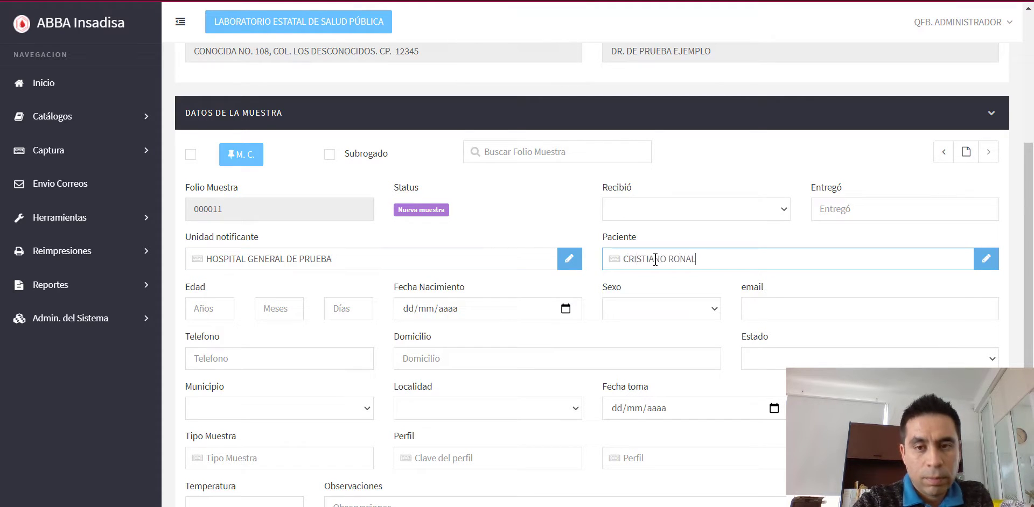
text(DO PEREZ)
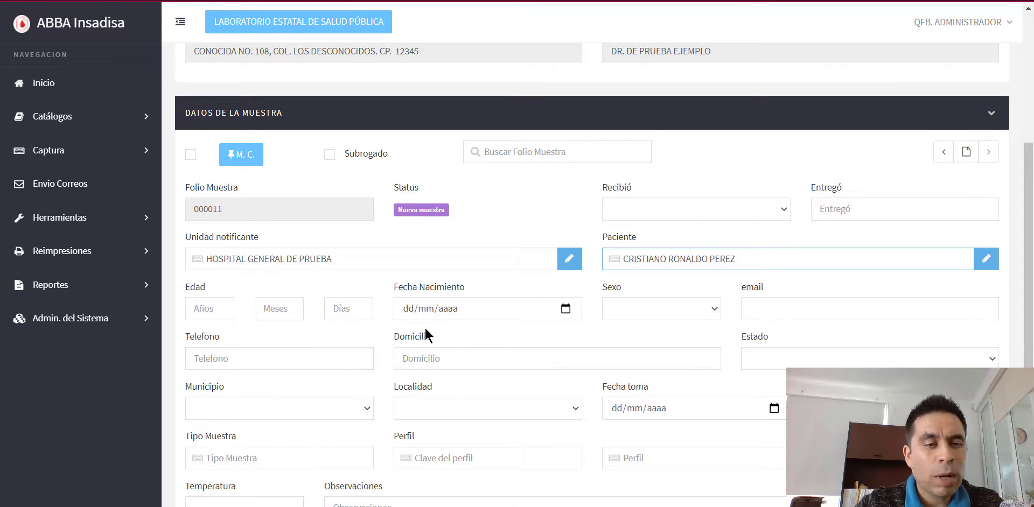
Enter the patient's date of birth in the sample data so the age is filled in from it.
click(405, 309)
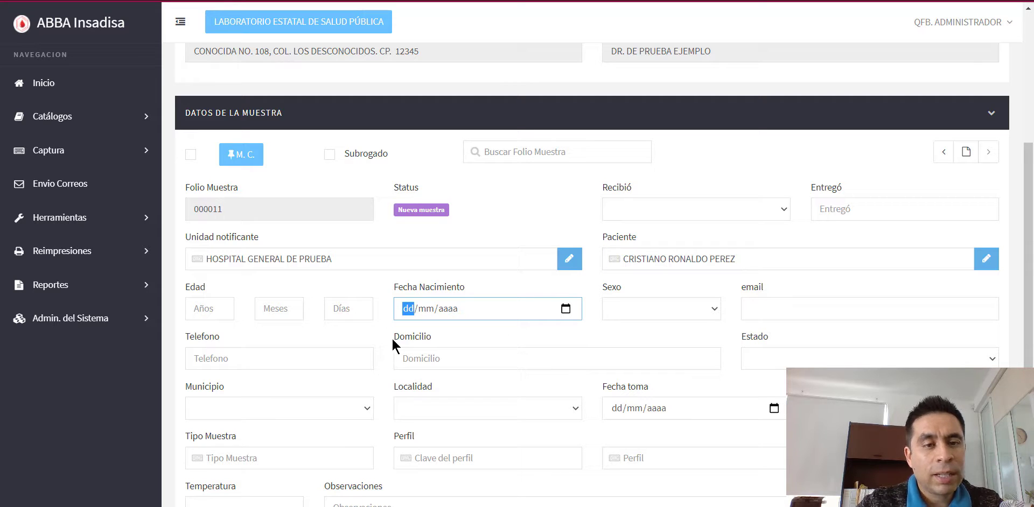
text(01/01/)
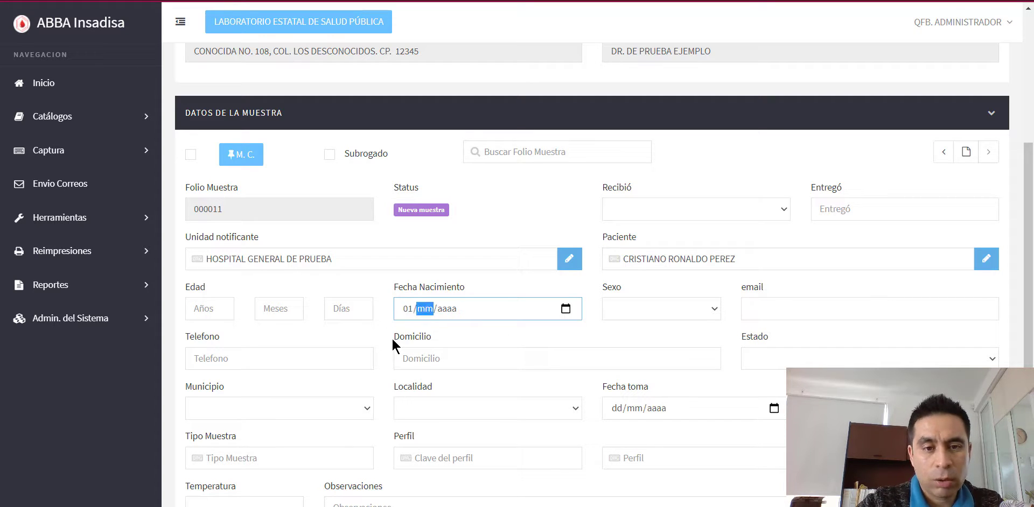
text(20200)
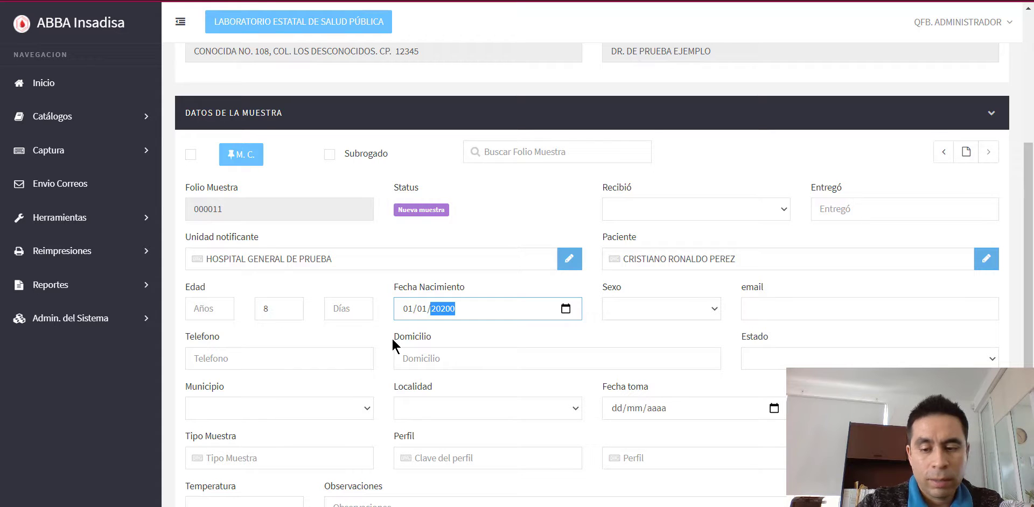
key(BackSpace)
text(02)
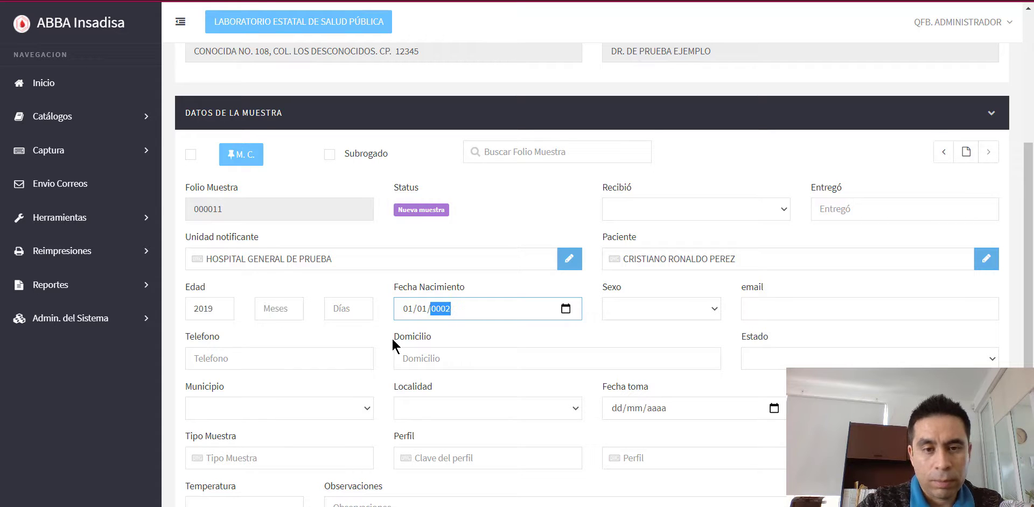
text(022000)
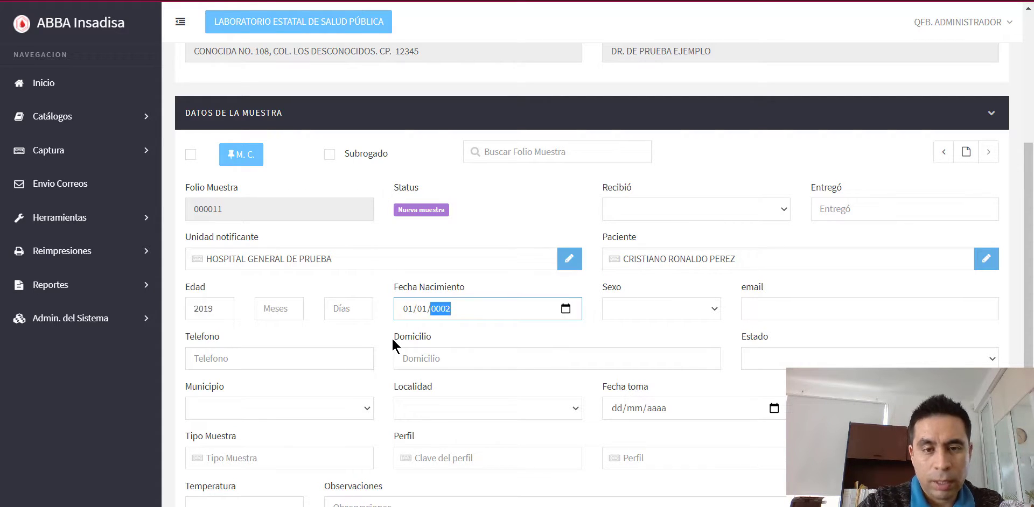
click(224, 311)
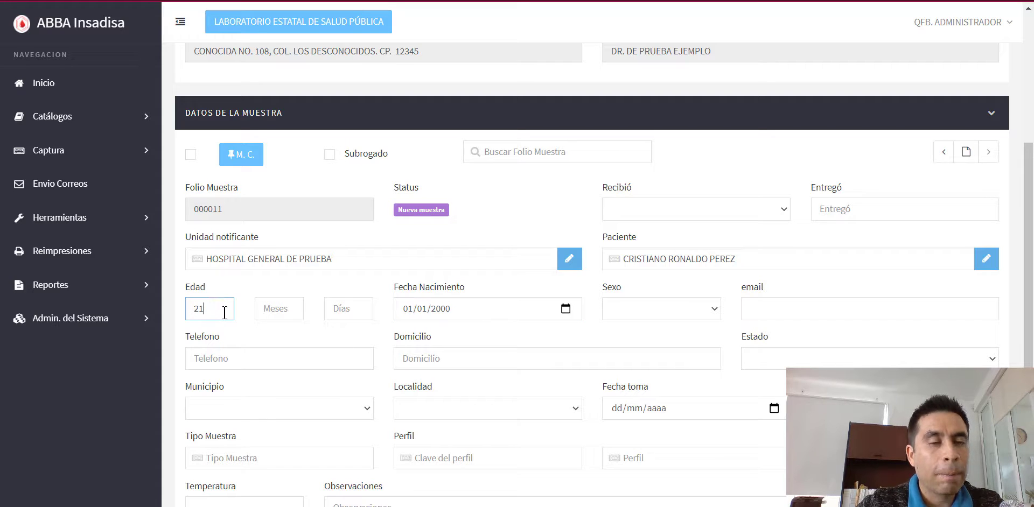
Clear the patient's date of birth and return to the age in years.
click(425, 309)
key(BackSpace)
key(Left)
key(BackSpace)
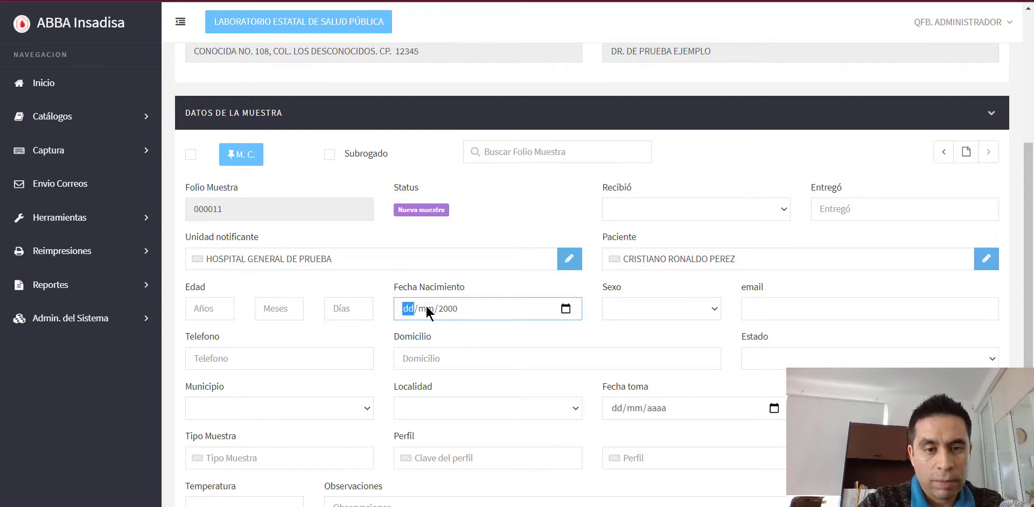
key(shift+Tab)
key(shift+Tab)
key(shift+Tab)
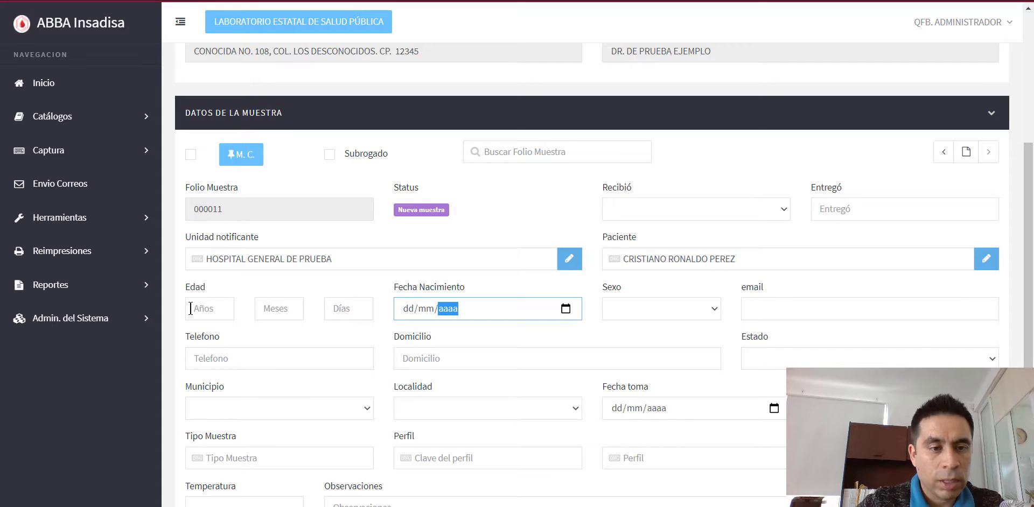
Complete the patient's details with an age of 21 years, sex Masculino and the patient's e-mail address.
text(21)
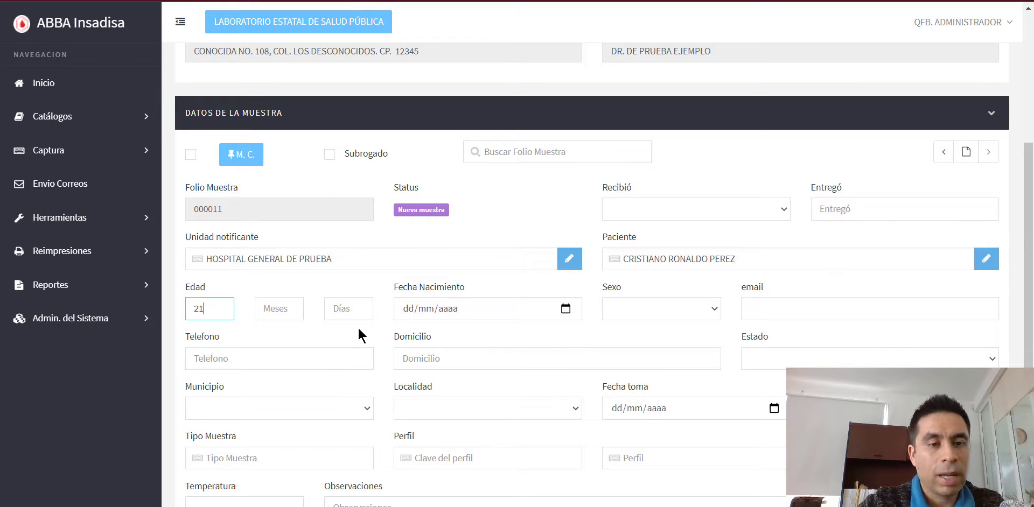
click(387, 315)
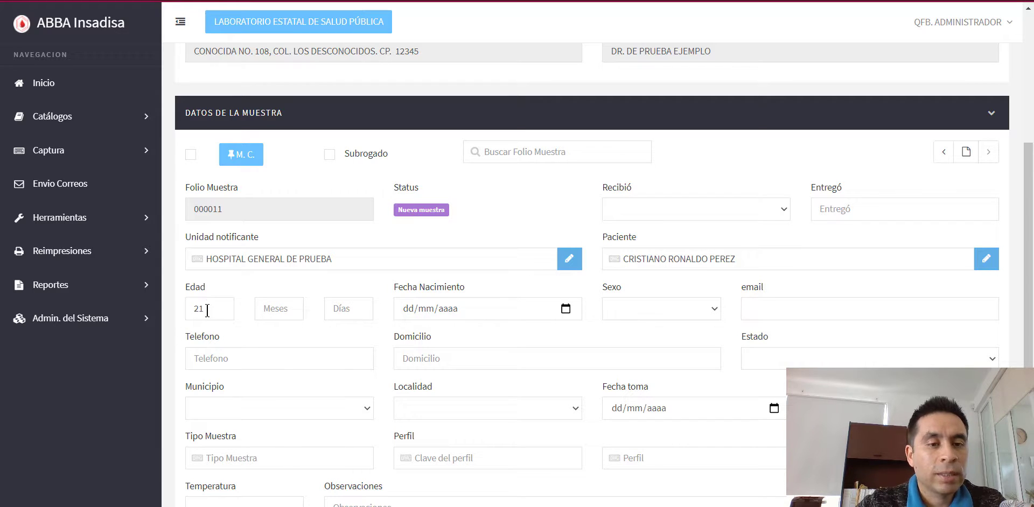
click(701, 316)
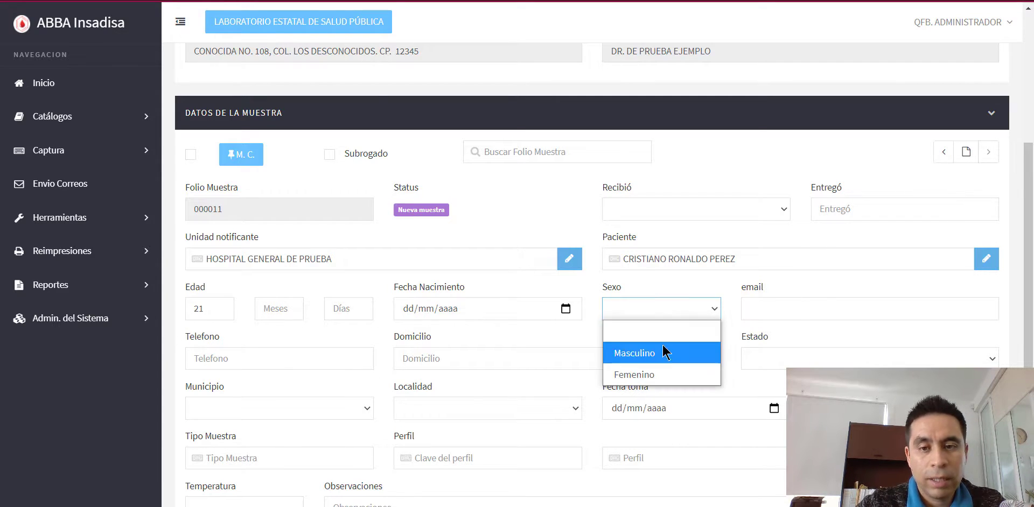
click(668, 352)
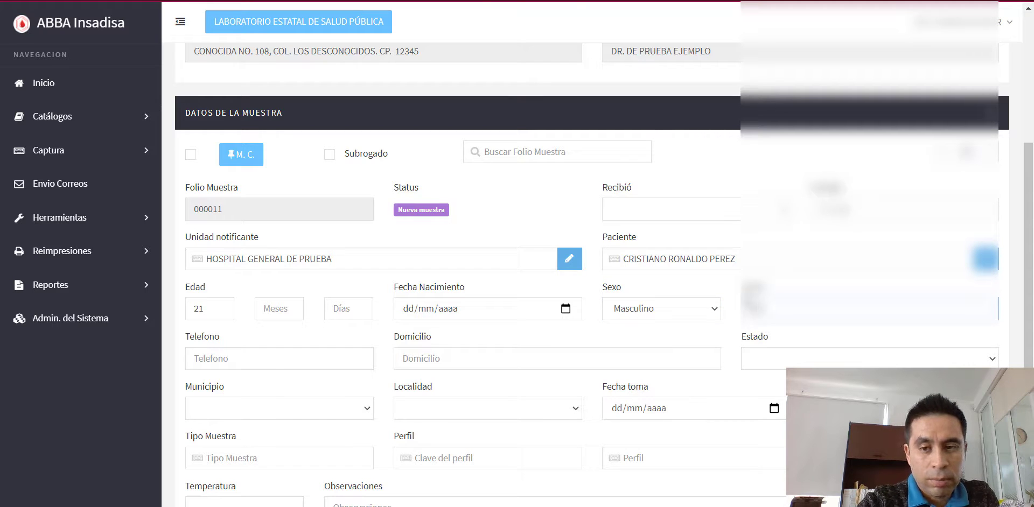
key(a)
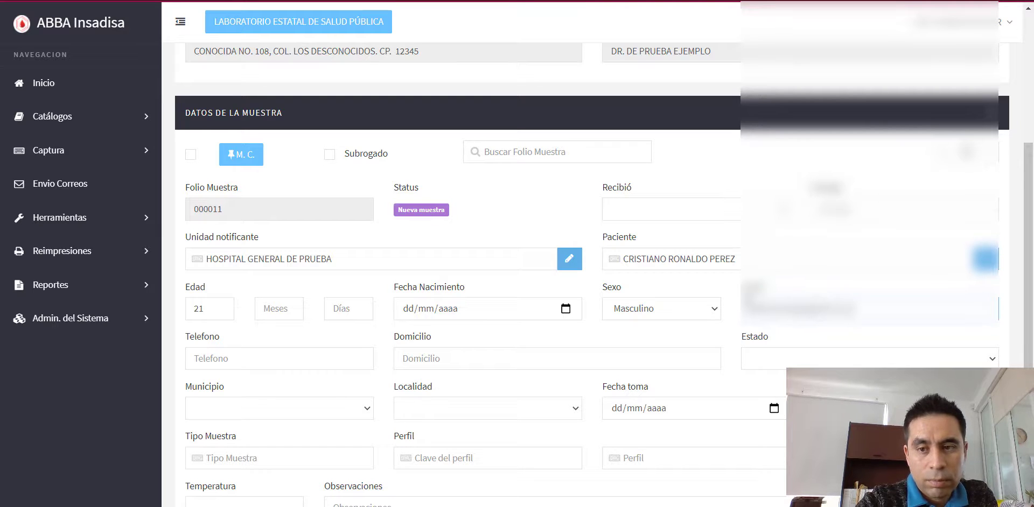
Set the sample collection date to 10/09/2021 and fill in the symptom onset date.
scroll(593, 270, down, 2)
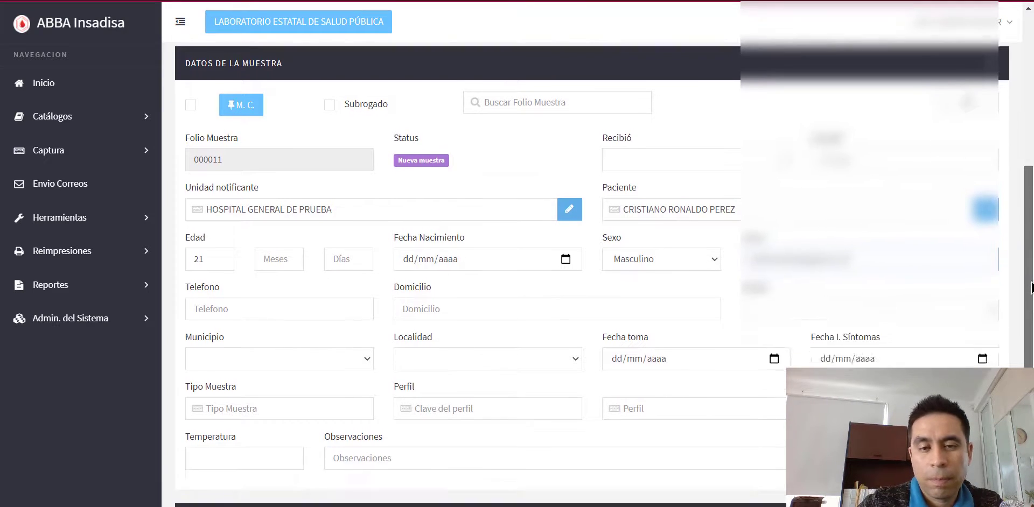
scroll(612, 255, down, 2)
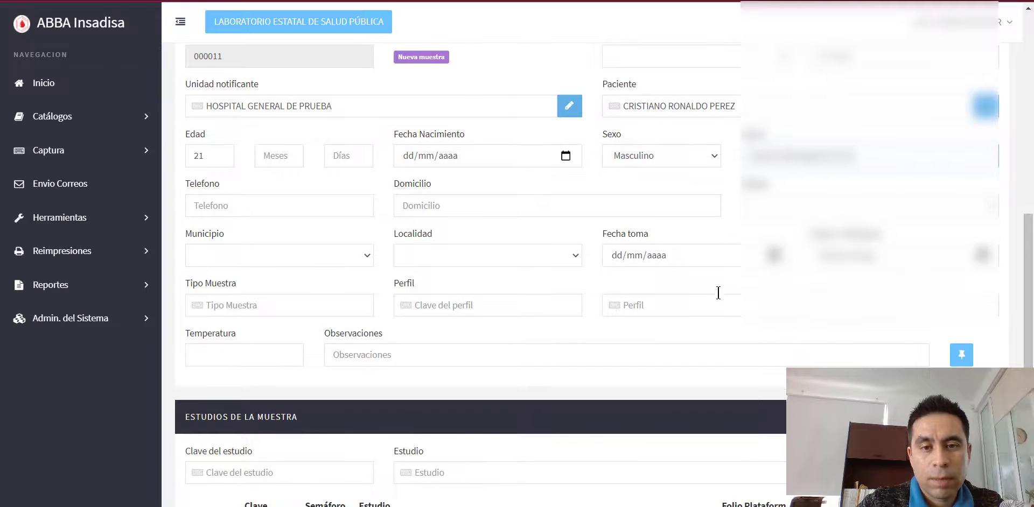
click(613, 255)
text(10/09/)
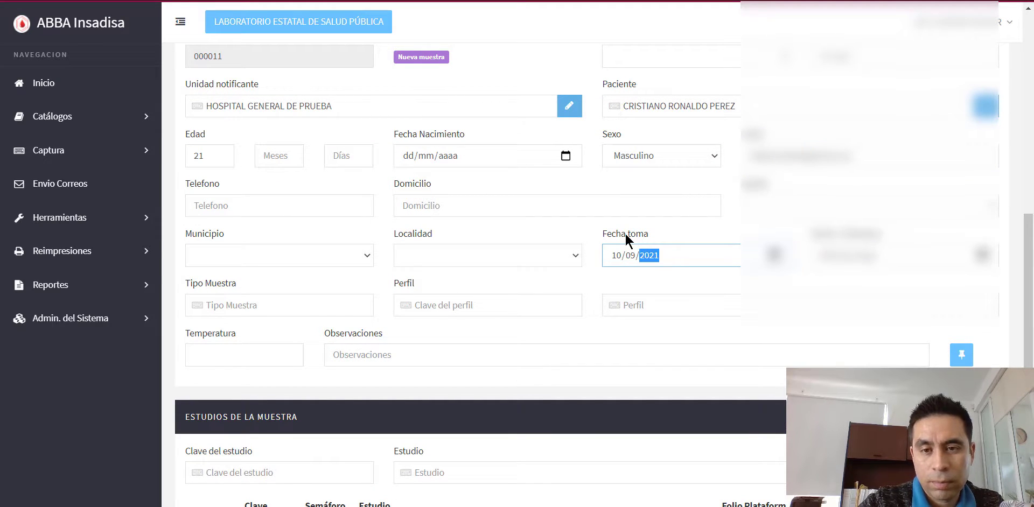
text(2021)
click(828, 254)
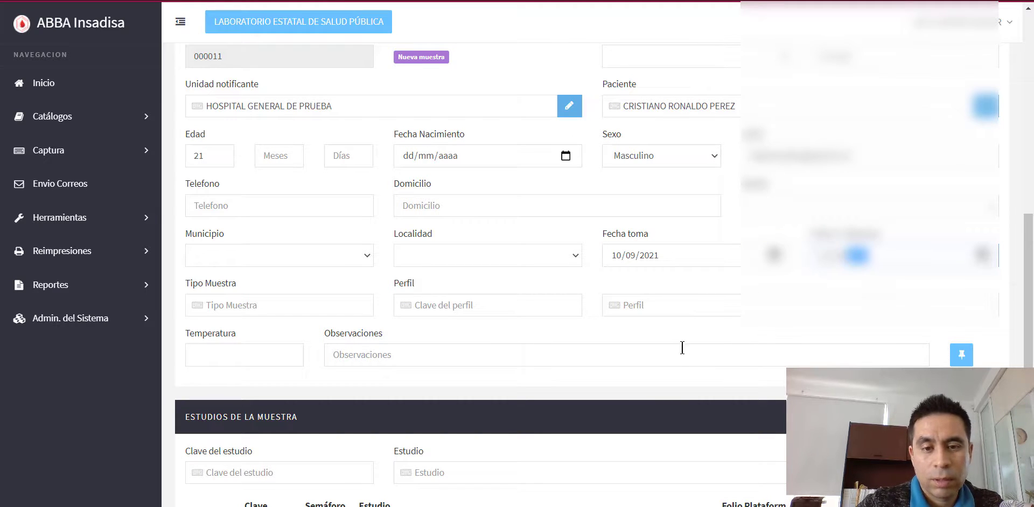
Add the SARS-COV-2 study to the sample's list of studies.
scroll(682, 348, down, 2)
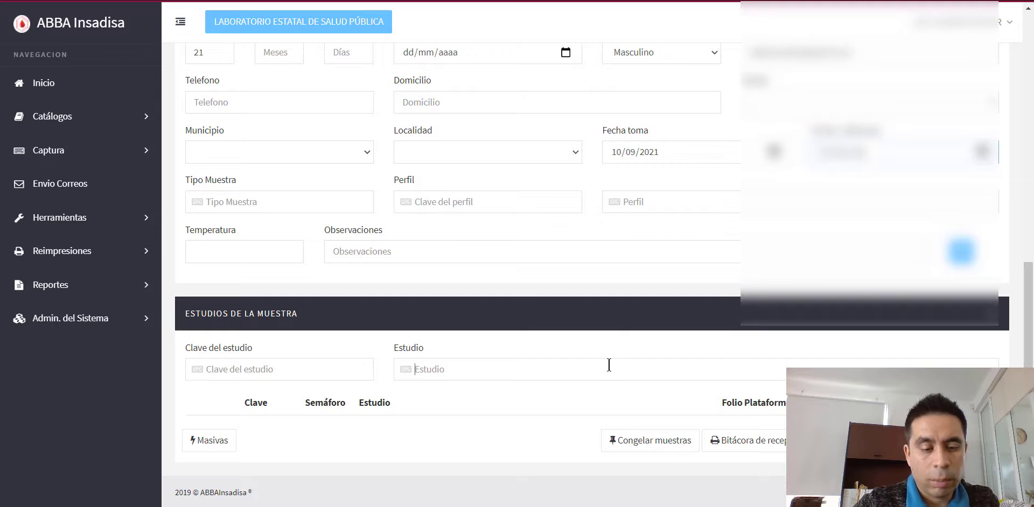
click(609, 369)
text(sar)
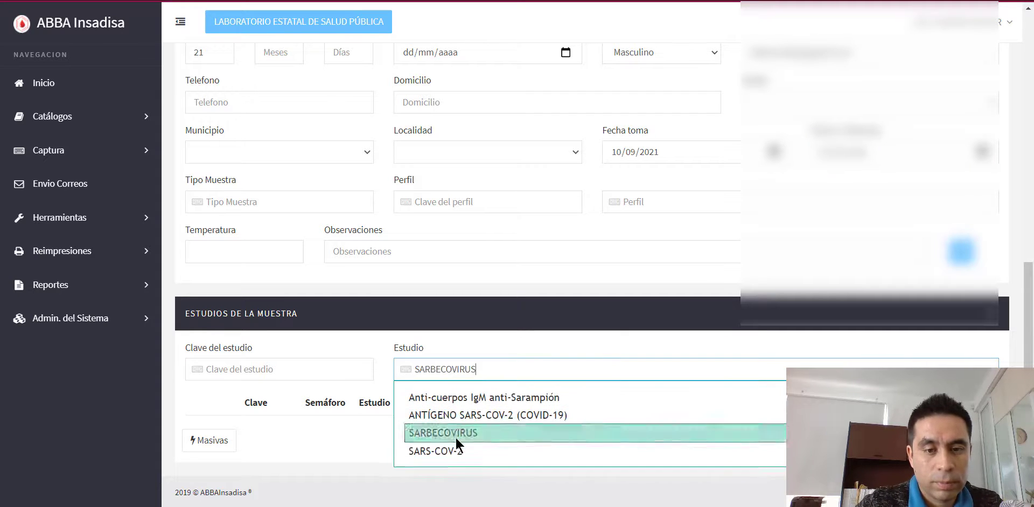
click(459, 450)
Enter the platform folio number for the SARS-COV-2 study, save the sample and close the label print preview.
click(727, 431)
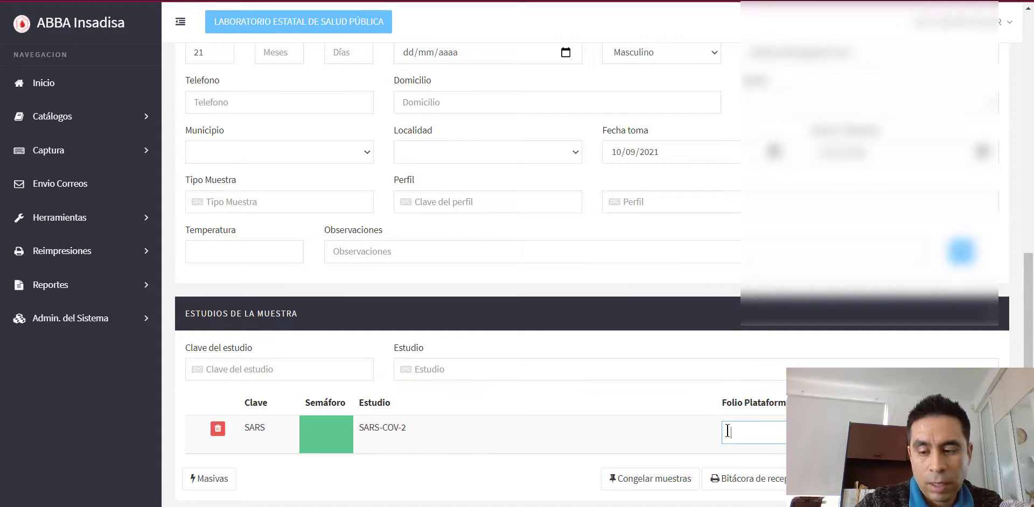
text(5666898)
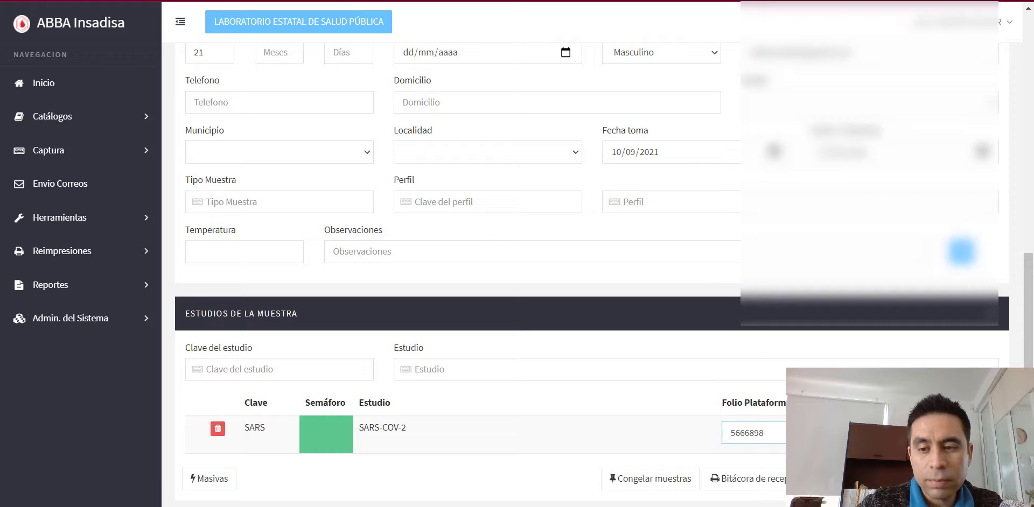
key(Return)
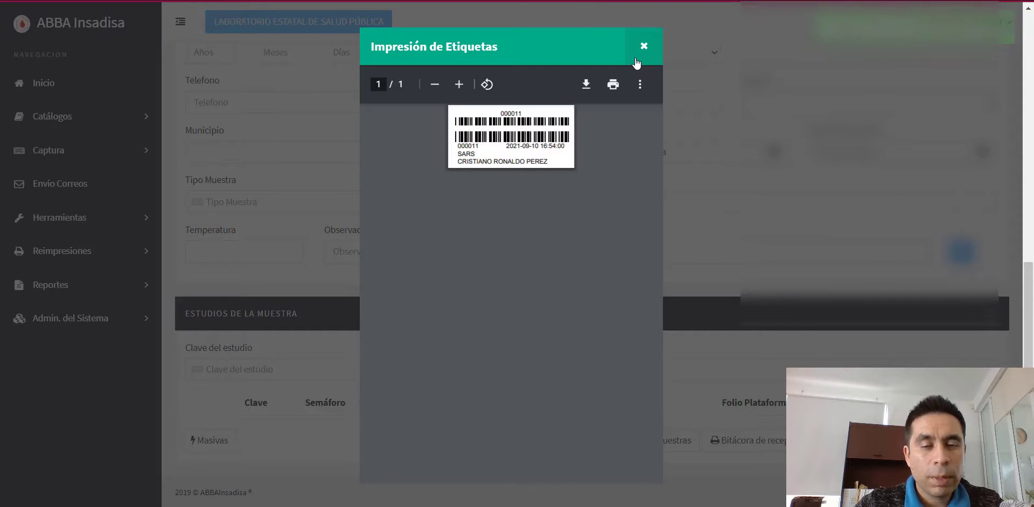
click(642, 54)
Open the results capture page and search for the samples received on 10/09/2021.
click(66, 156)
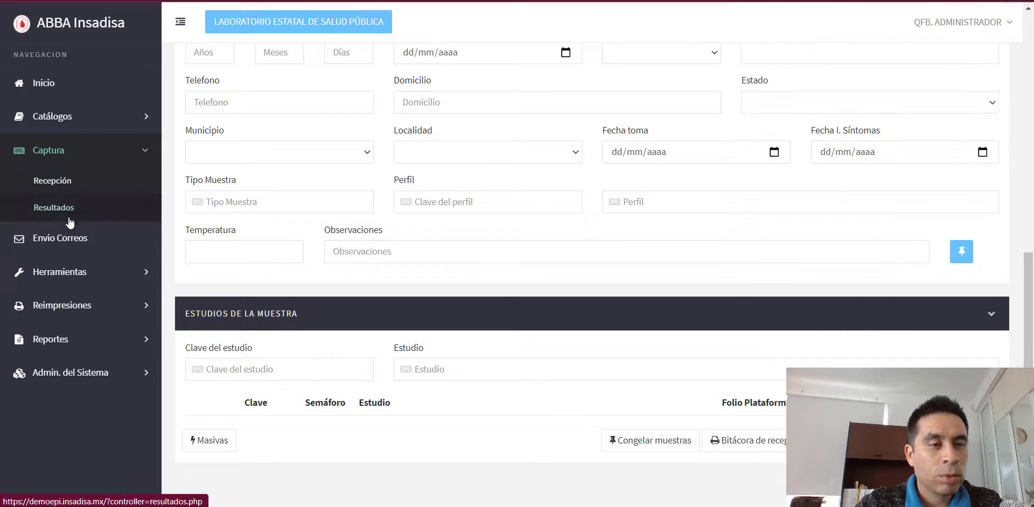
click(65, 210)
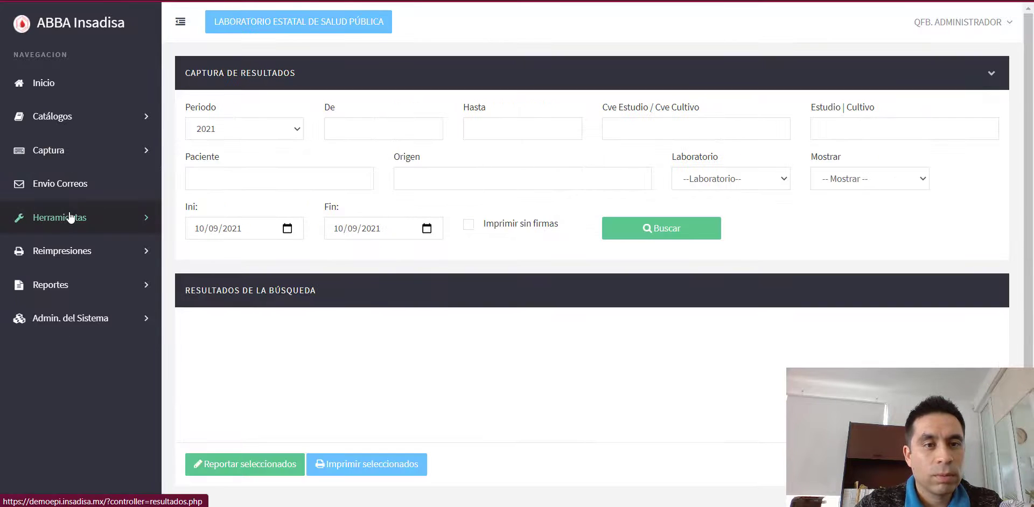
click(668, 232)
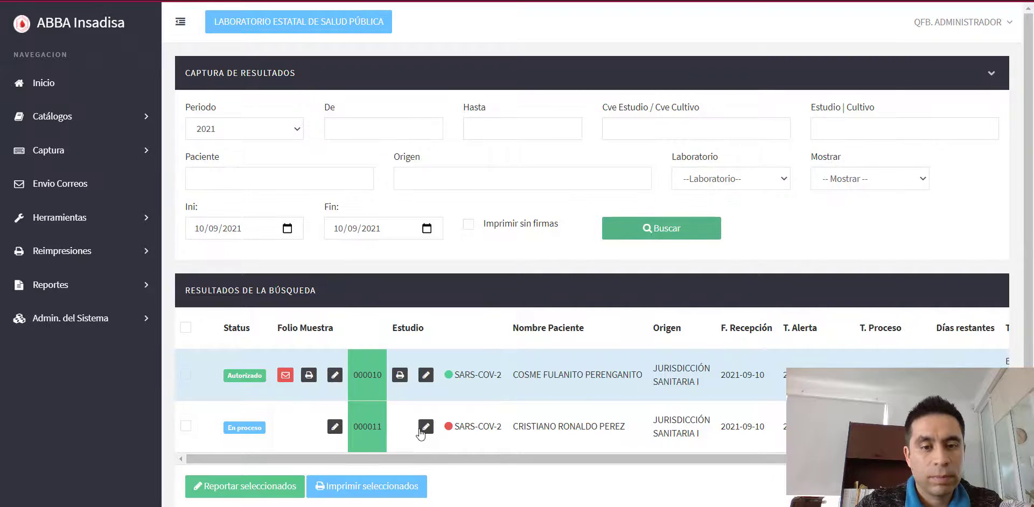
Report the in-process SARS-COV-2 sample's result as POSITIVO with analysis date 2021-09-10.
click(425, 420)
click(478, 213)
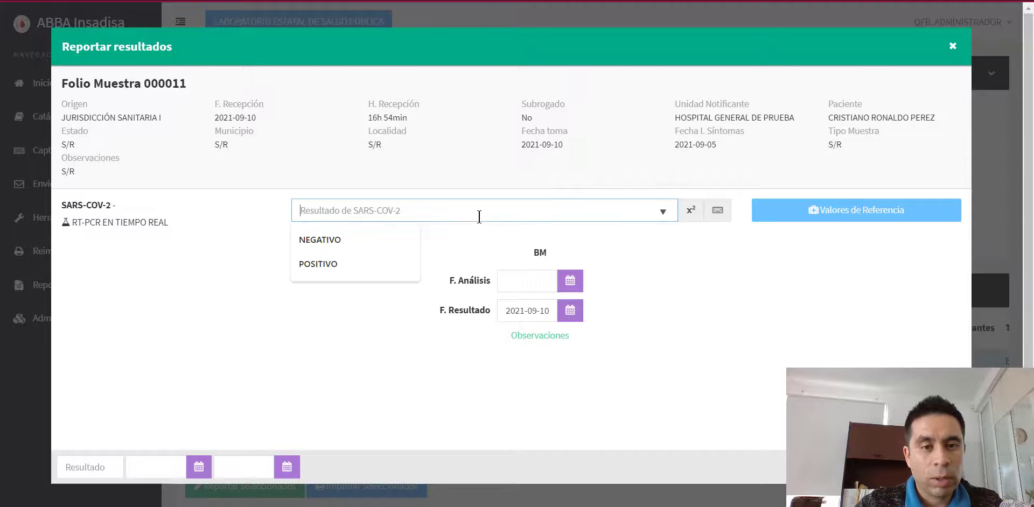
click(341, 264)
click(520, 284)
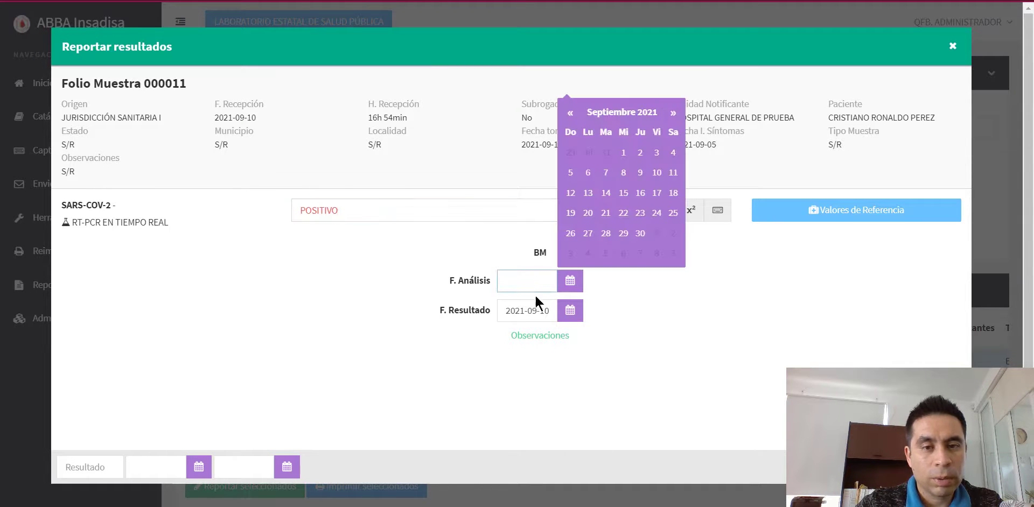
click(657, 173)
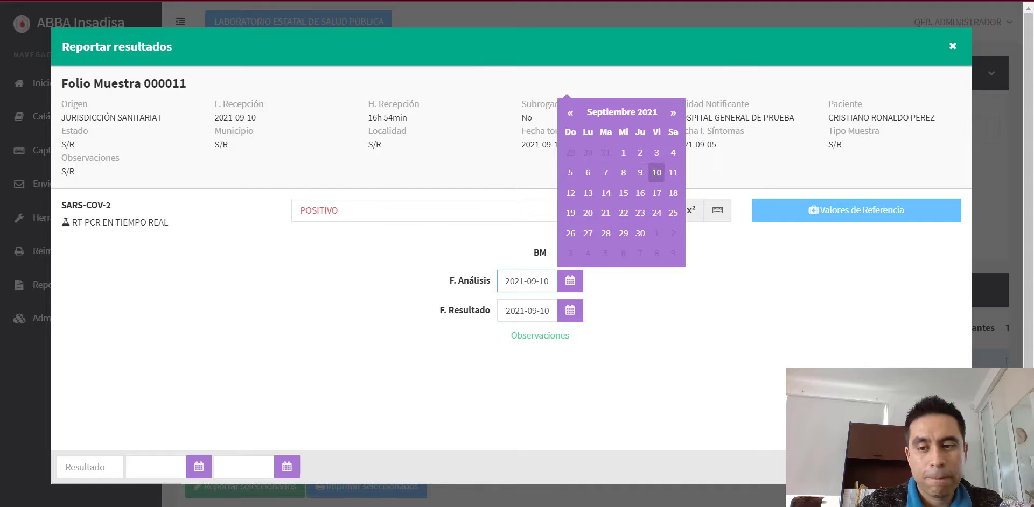
key(Return)
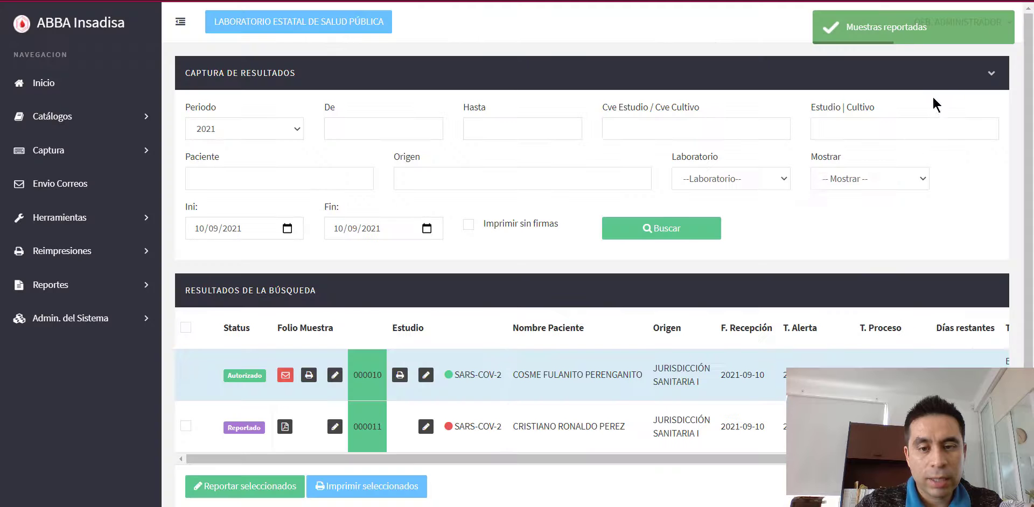
Supervise and authorize the reported result of the POSITIVO SARS-COV-2 sample.
click(335, 427)
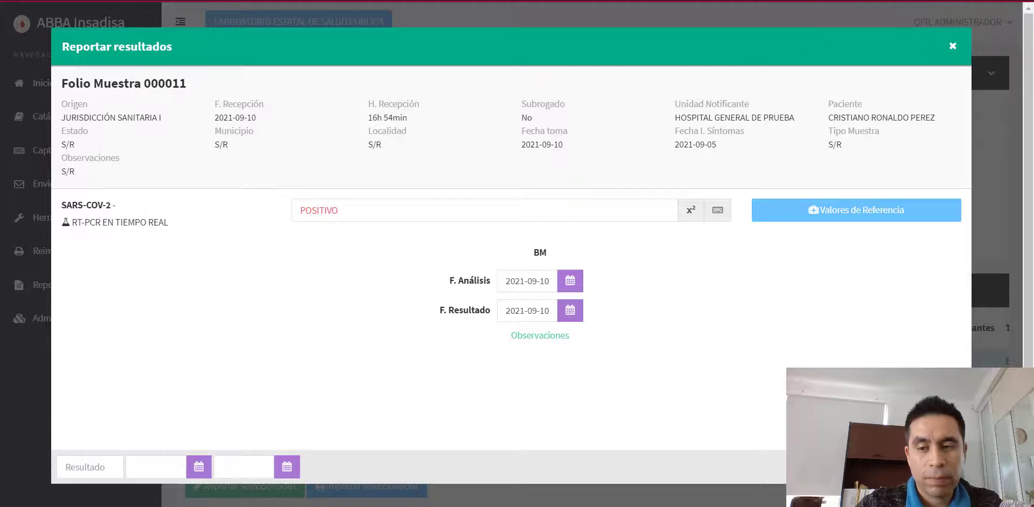
key(Return)
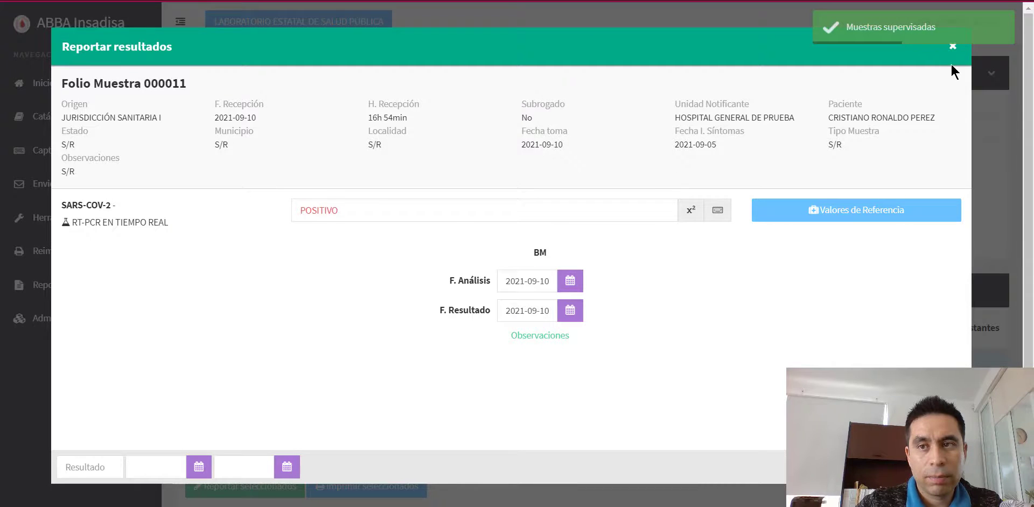
click(952, 47)
click(342, 428)
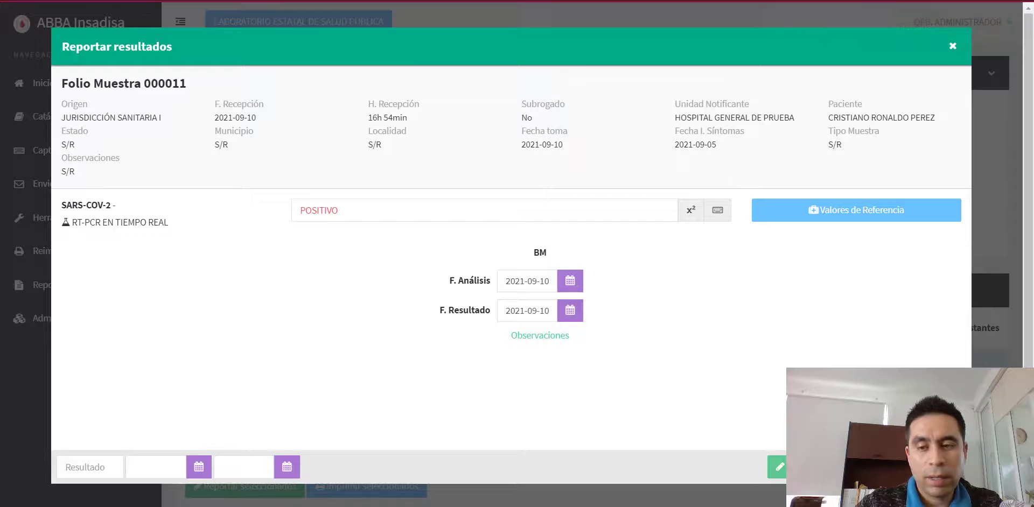
key(Return)
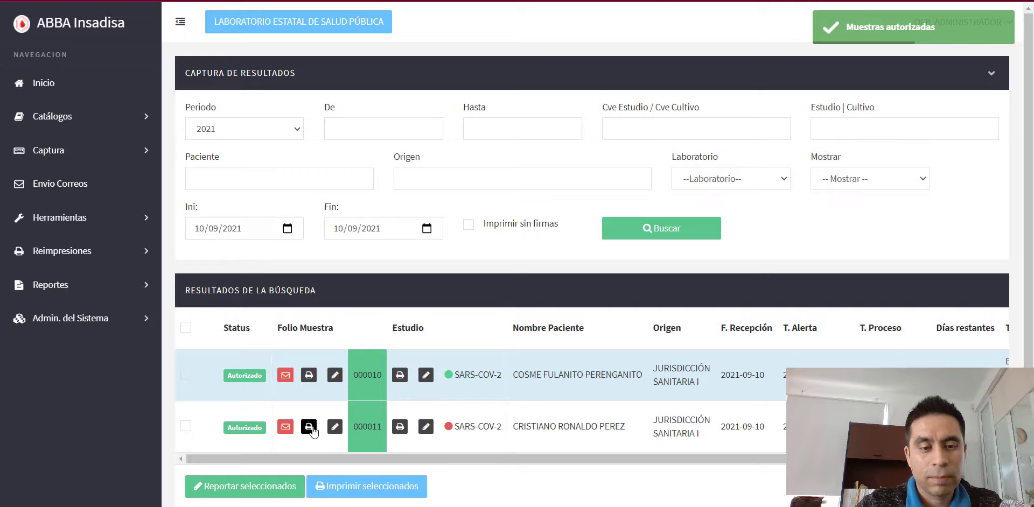
Review the authorized sample's results report and e-mail it to the patient with the subject Informe de Resultados.
click(309, 428)
click(570, 65)
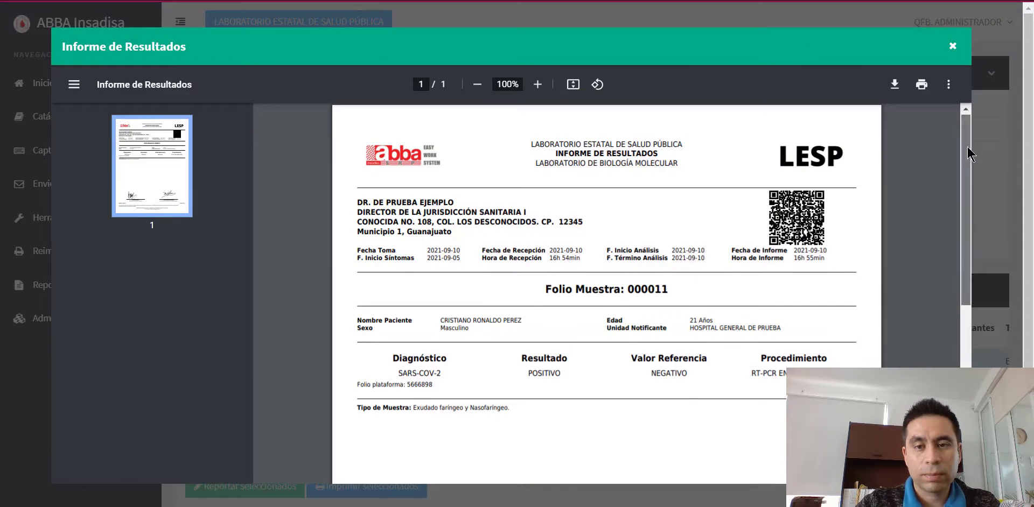
key(Escape)
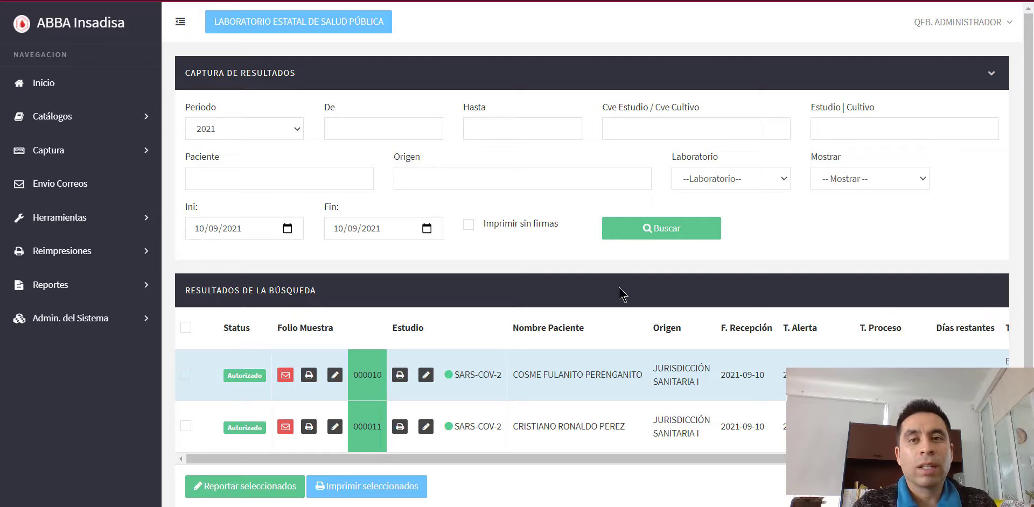
click(285, 429)
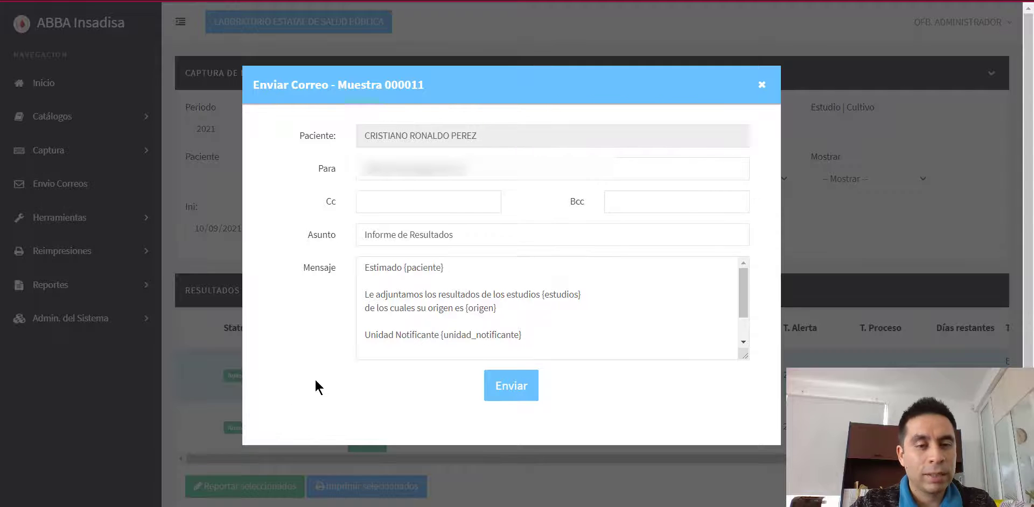
click(522, 388)
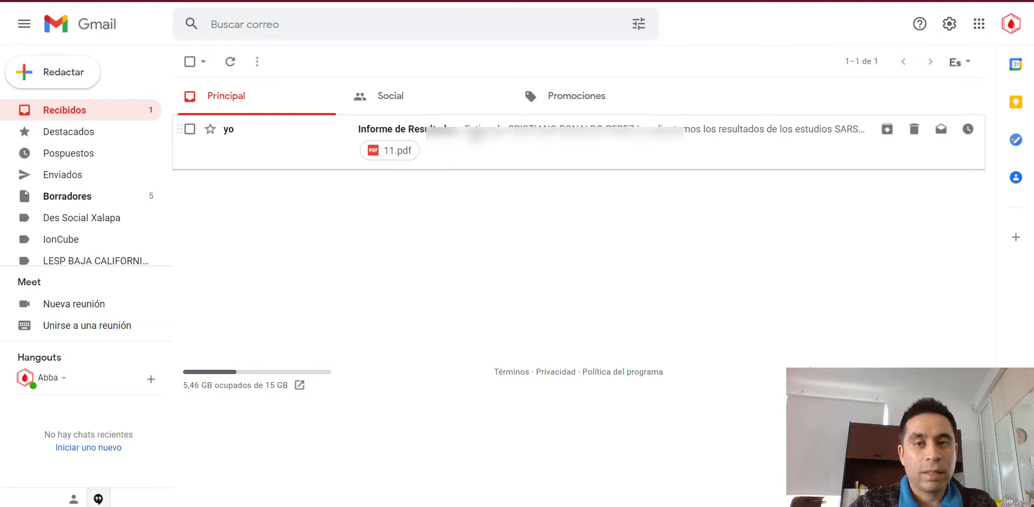
In the Gmail inbox, open the Informe de Resultados message, view its attachment 11.pdf and return to the message.
click(473, 132)
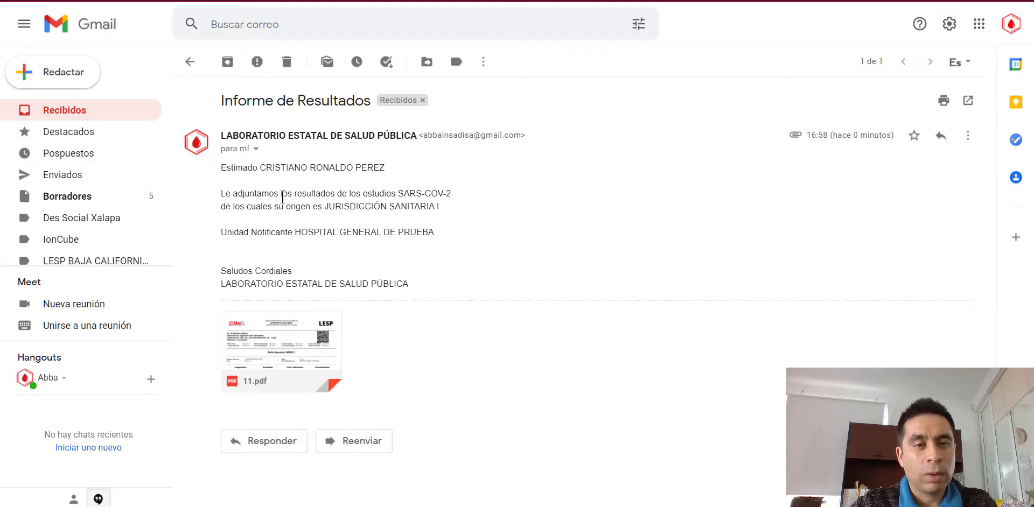
click(300, 344)
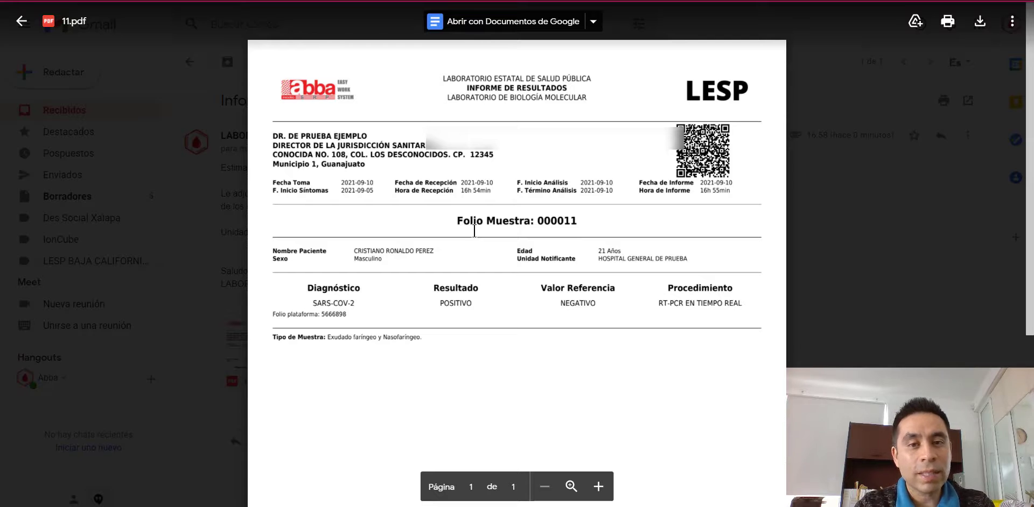
click(22, 21)
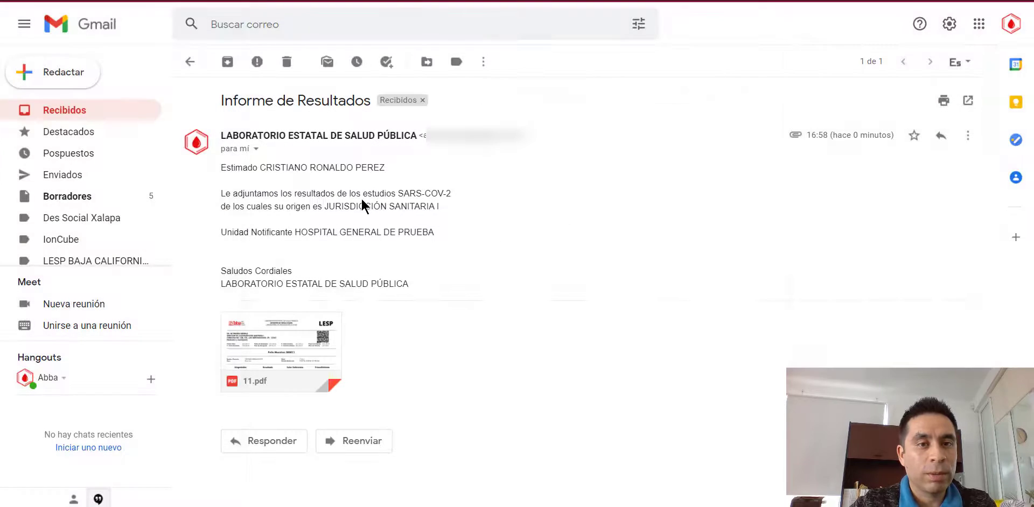